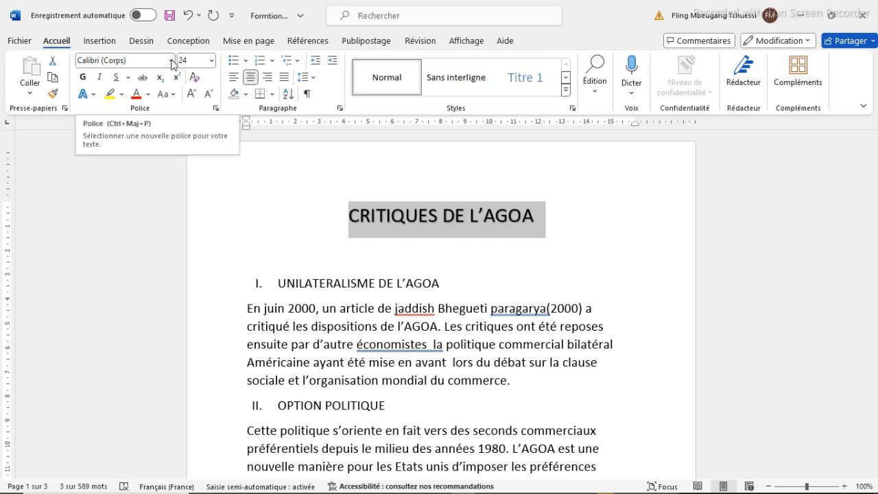
- Set the title "CRITIQUES DE L'AGOA" in the Eras Bold ITC font at size 26
{"action": "left_click", "coordinate": [172, 62]}
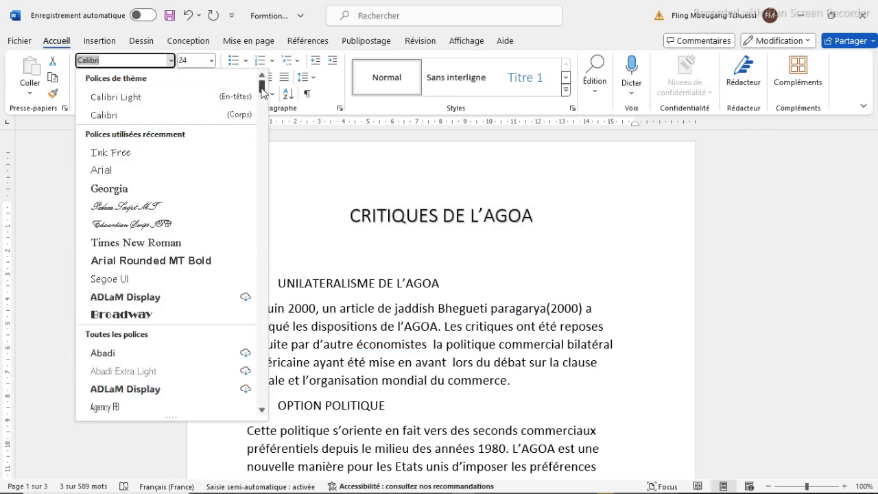
{"action": "left_click_drag", "start_coordinate": [262, 90], "coordinate": [240, 185]}
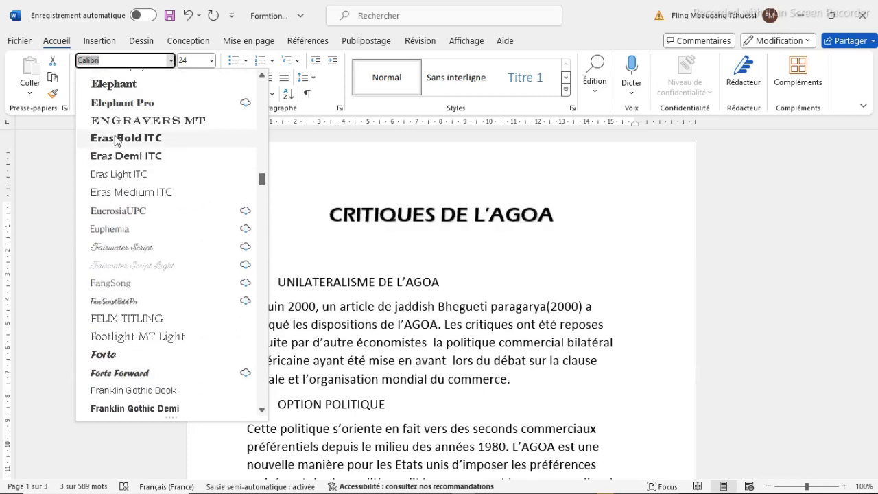
{"action": "left_click", "coordinate": [124, 137]}
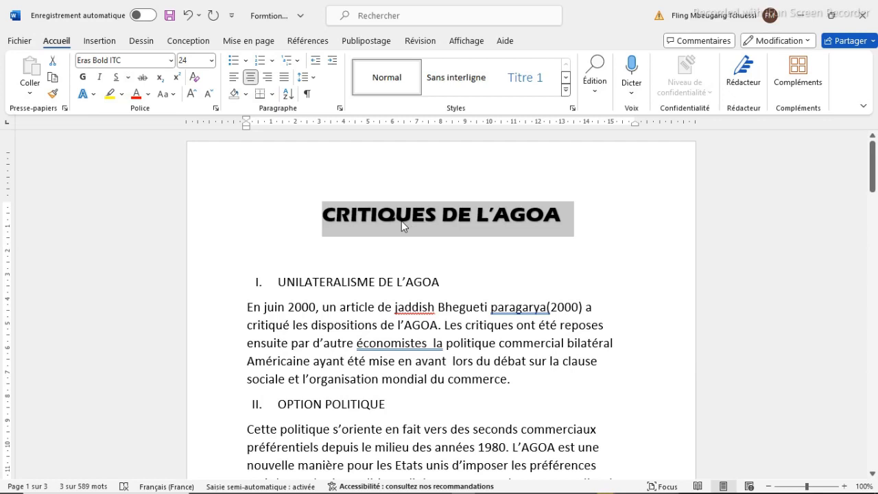
{"action": "left_click", "coordinate": [211, 63]}
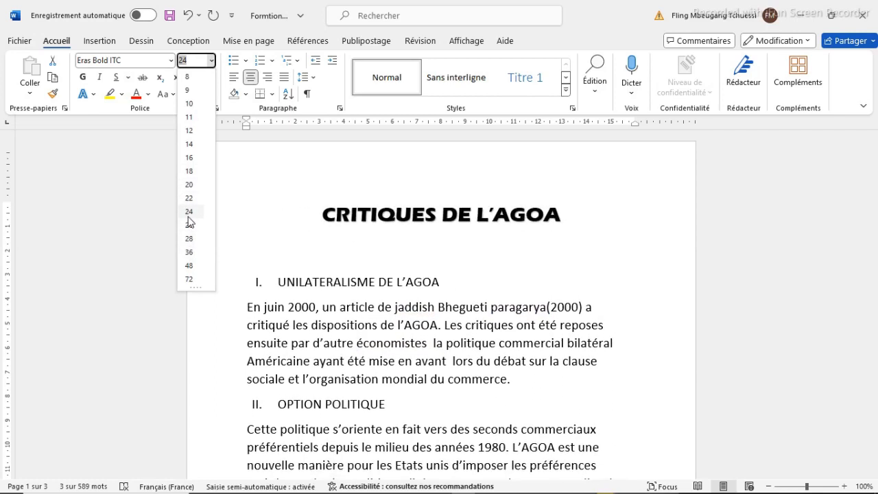
{"action": "left_click", "coordinate": [188, 225]}
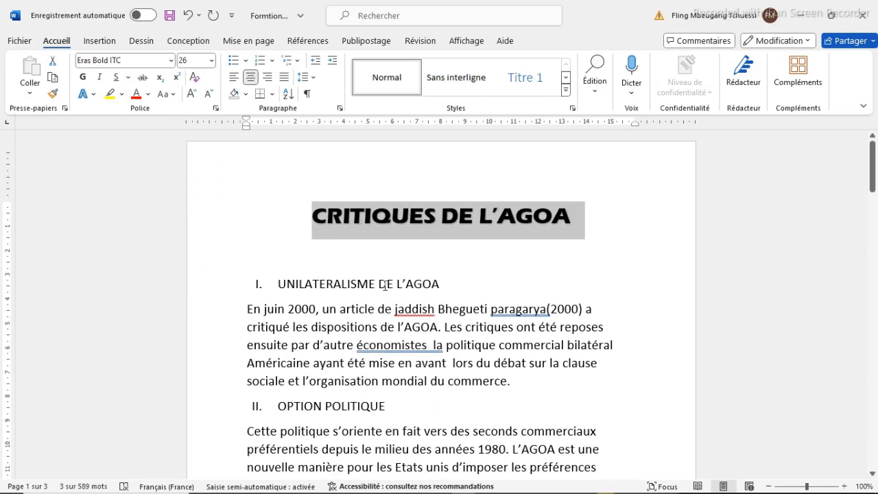
- Change the font of the paragraph beginning "En juin 2000" to Ink Free
{"action": "left_click", "coordinate": [247, 310]}
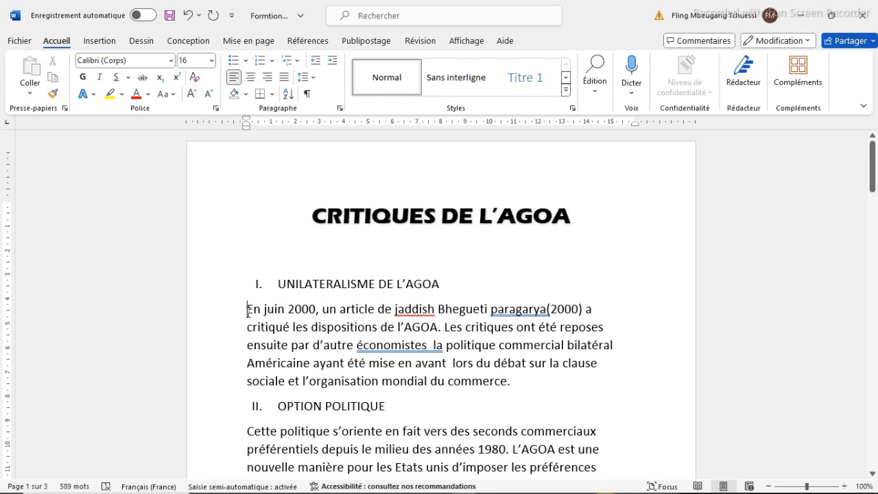
{"action": "left_click_drag", "start_coordinate": [247, 310], "coordinate": [478, 382]}
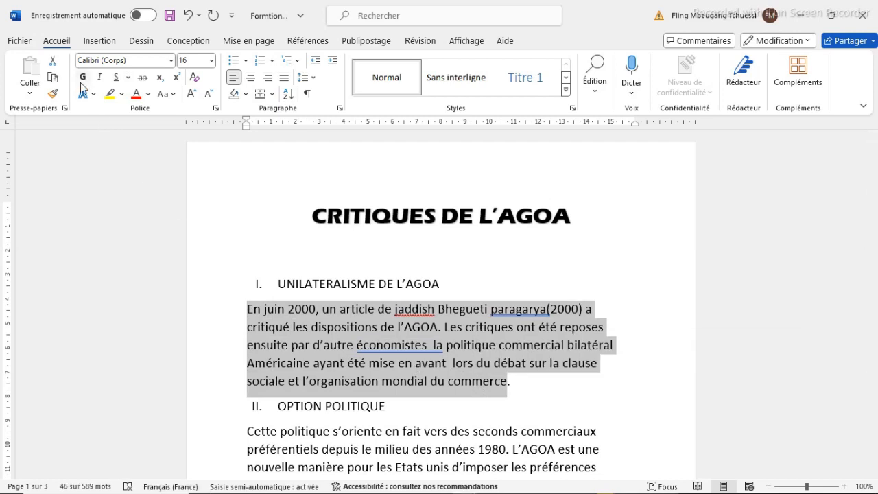
{"action": "left_click", "coordinate": [171, 61]}
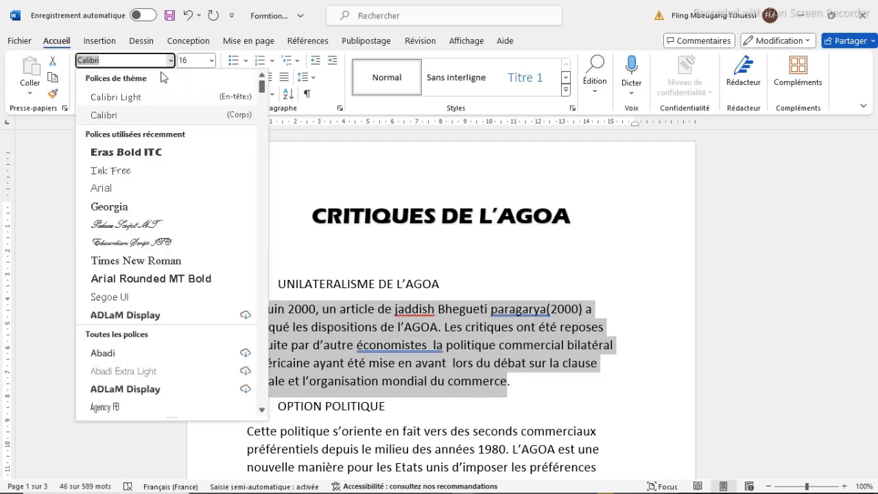
{"action": "left_click", "coordinate": [135, 170]}
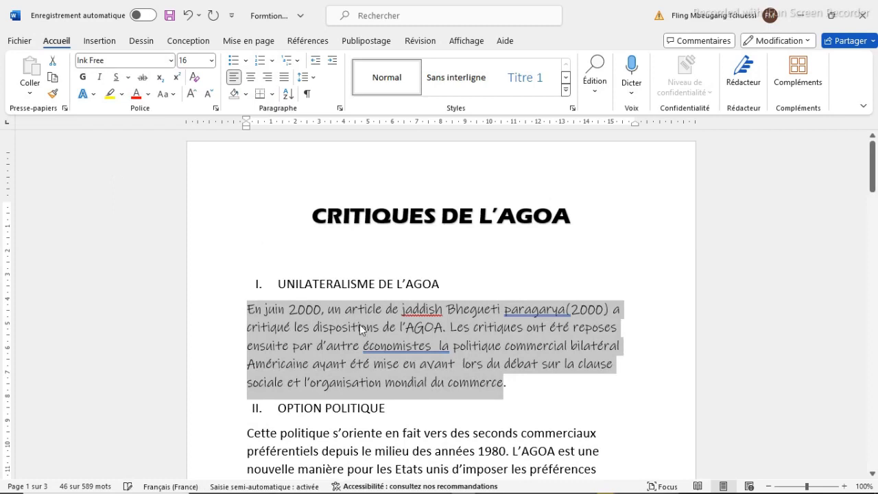
{"action": "left_click", "coordinate": [317, 330]}
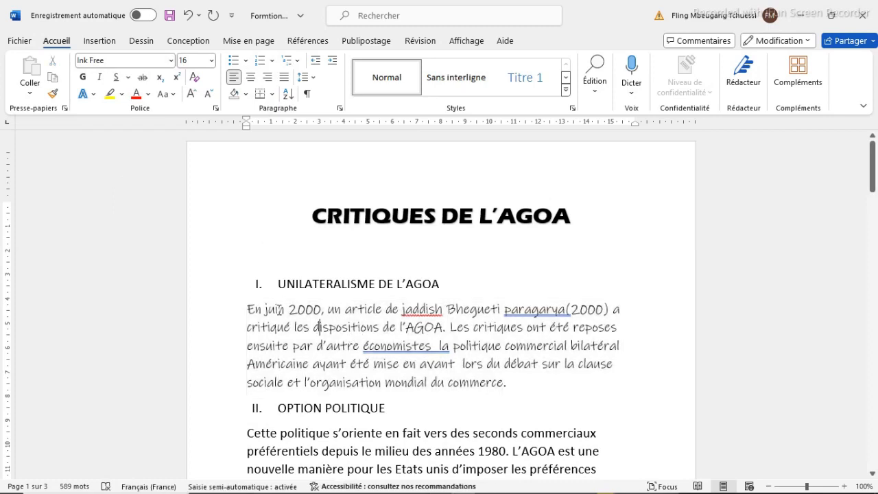
- Change the font of the word "juin" in the first body paragraph to Arial
{"action": "left_click_drag", "start_coordinate": [284, 309], "coordinate": [265, 309]}
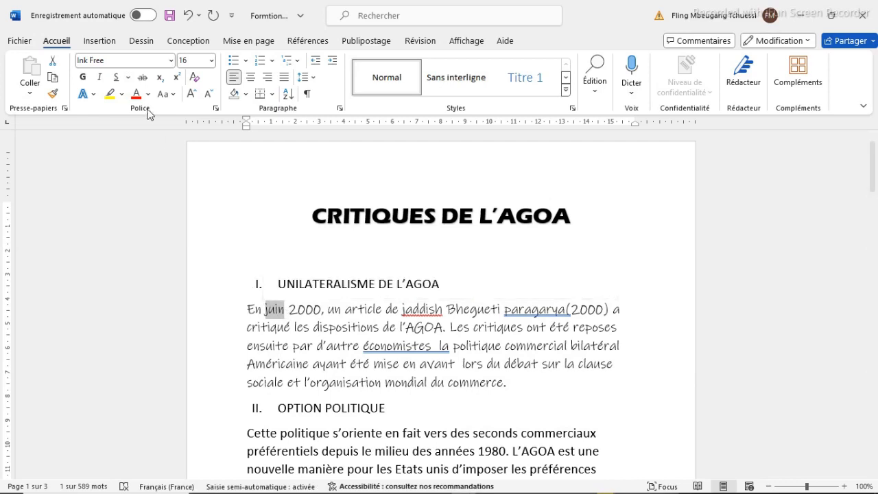
{"action": "left_click", "coordinate": [171, 61]}
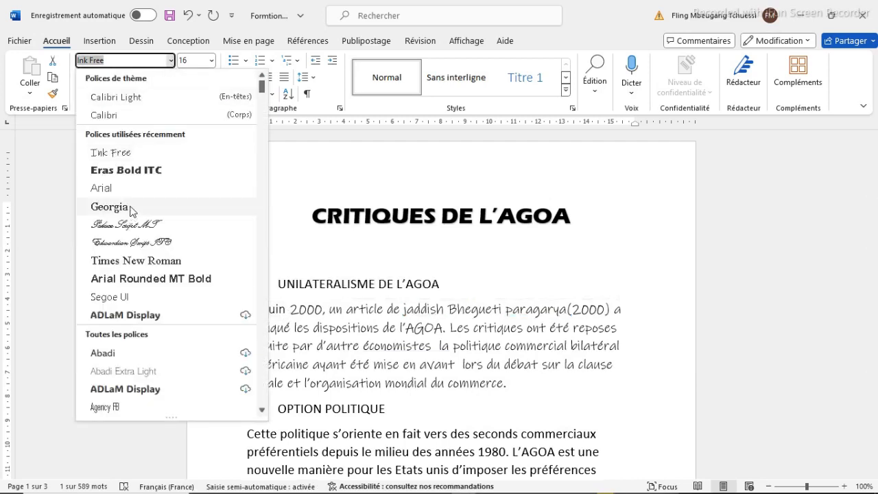
{"action": "left_click", "coordinate": [107, 188]}
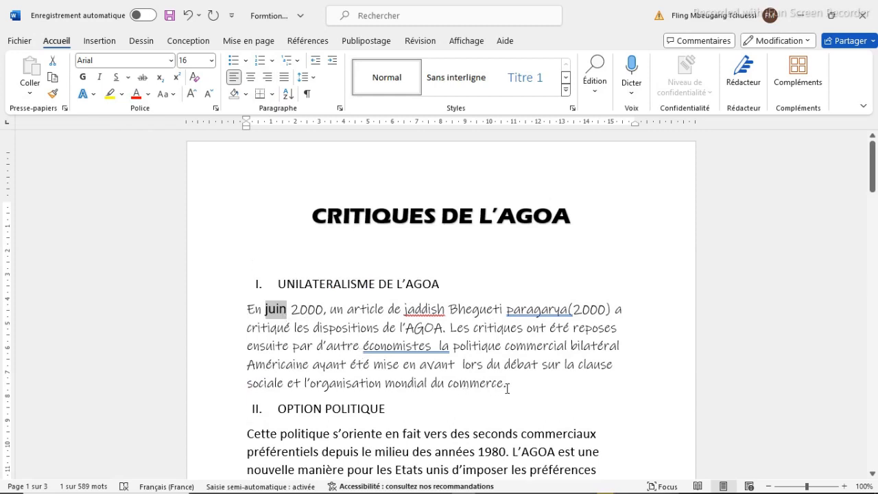
- Apply bold and italic to the whole first body paragraph, and turn both off again
{"action": "left_click_drag", "start_coordinate": [508, 386], "coordinate": [253, 316]}
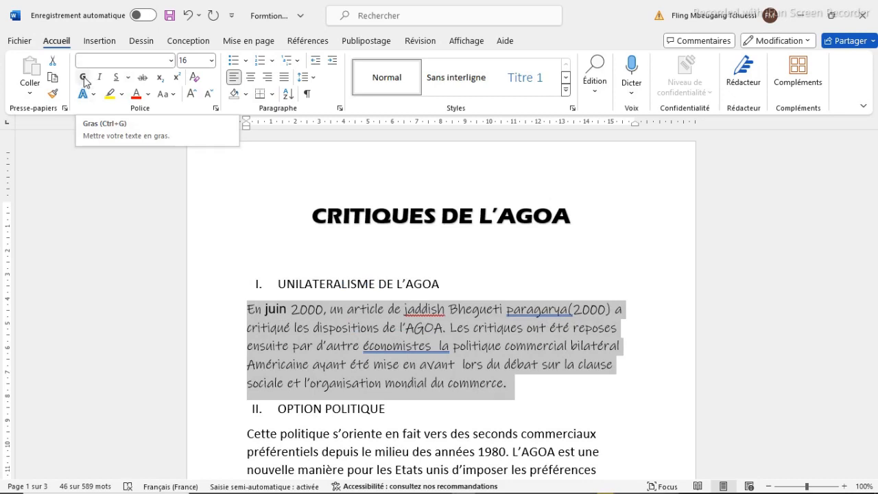
{"action": "left_click", "coordinate": [84, 81]}
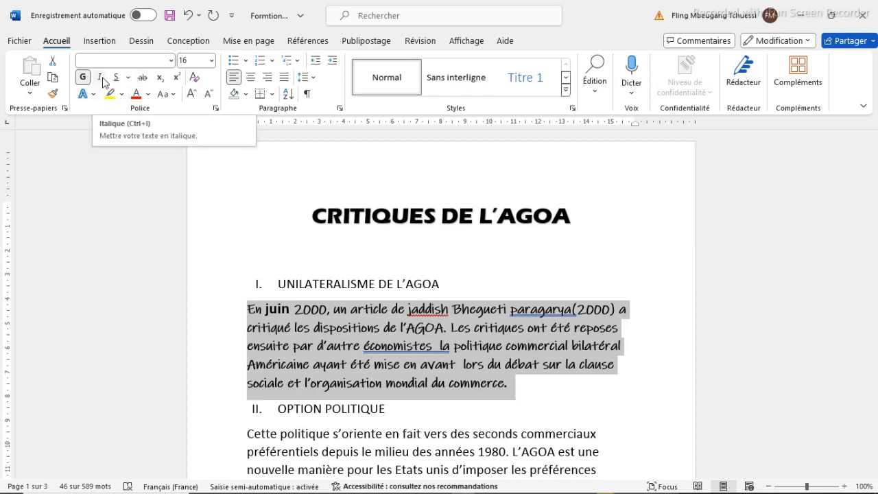
{"action": "left_click", "coordinate": [100, 80]}
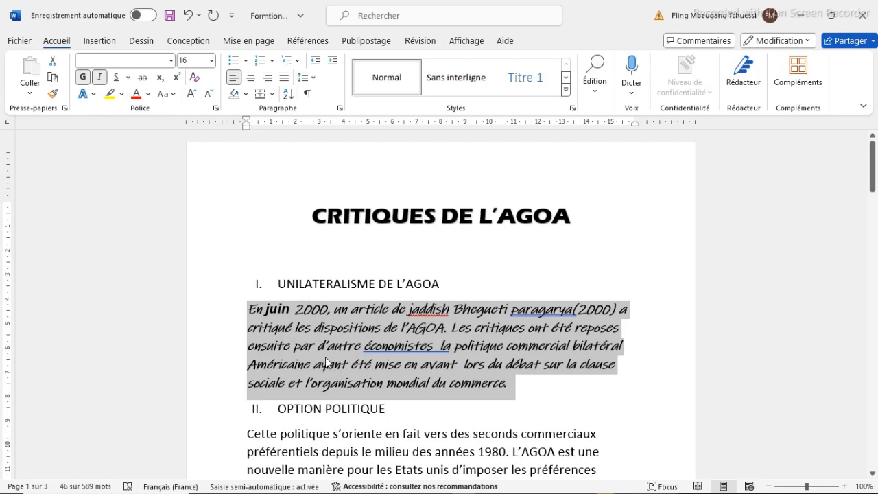
{"action": "left_click", "coordinate": [83, 78]}
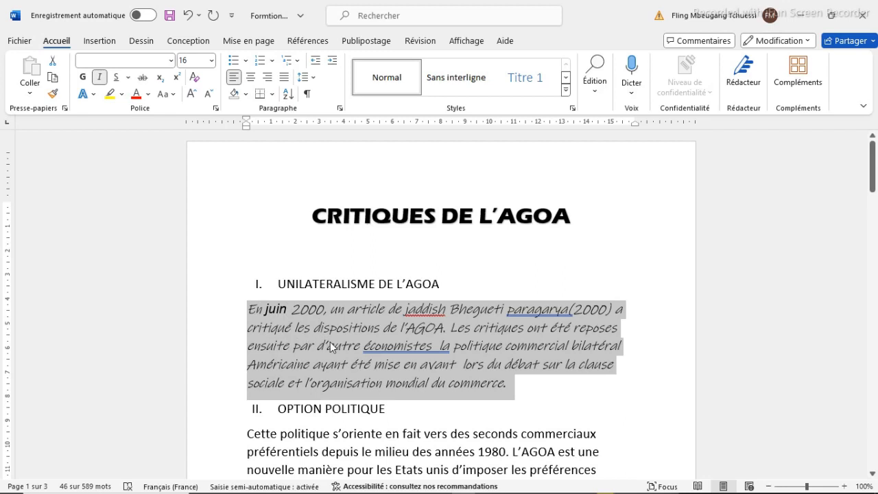
{"action": "left_click", "coordinate": [100, 78]}
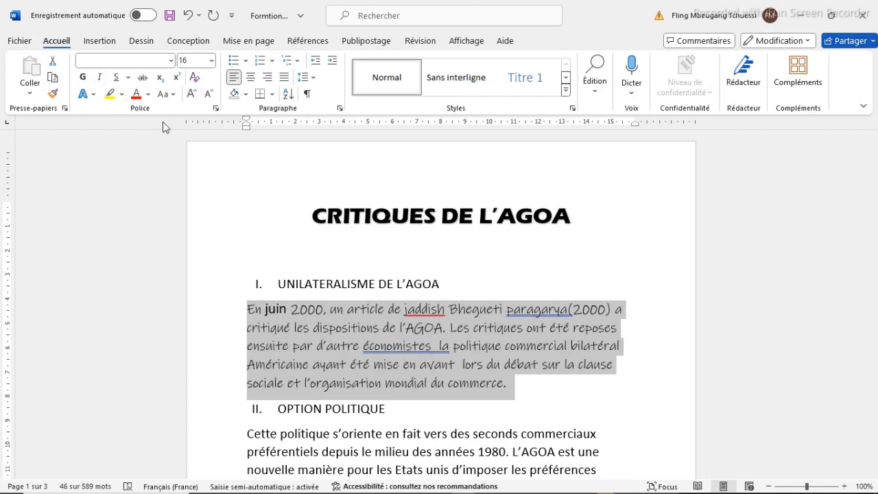
- Underline the heading "UNILATERALISME DE L'AGOA" with a dashed line and colour the underline red
{"action": "left_click_drag", "start_coordinate": [440, 282], "coordinate": [281, 281]}
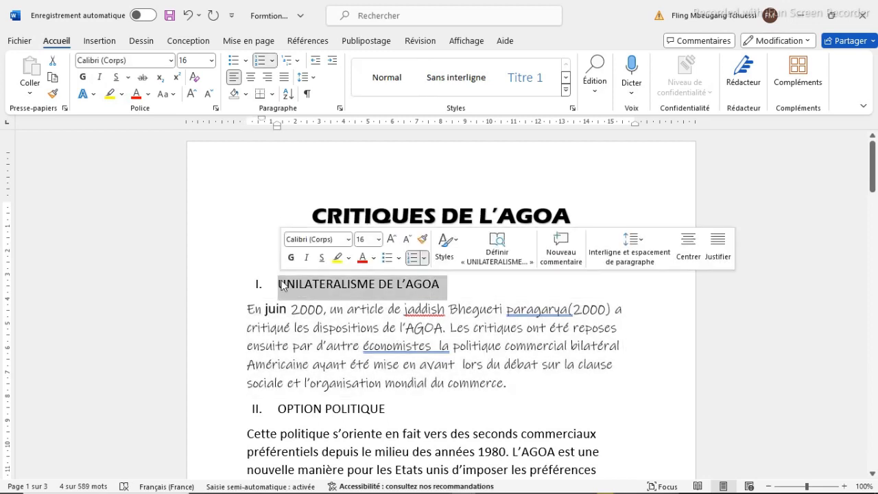
{"action": "left_click", "coordinate": [117, 78]}
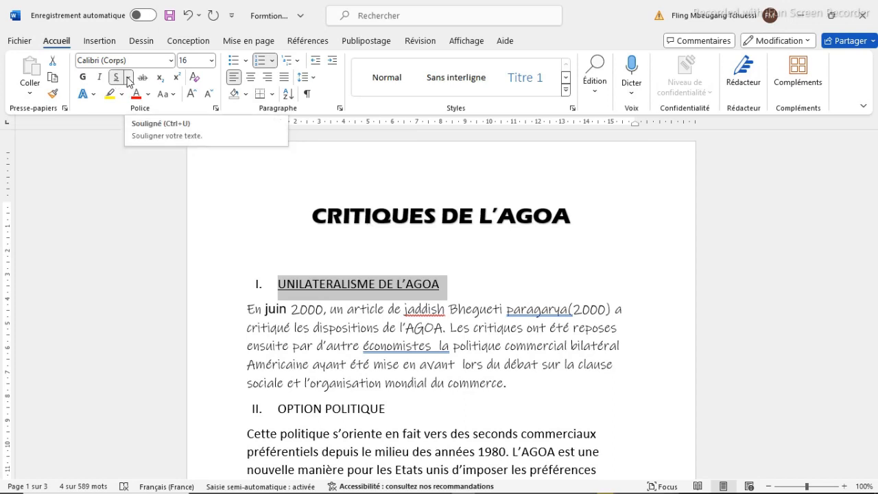
{"action": "left_click", "coordinate": [128, 79]}
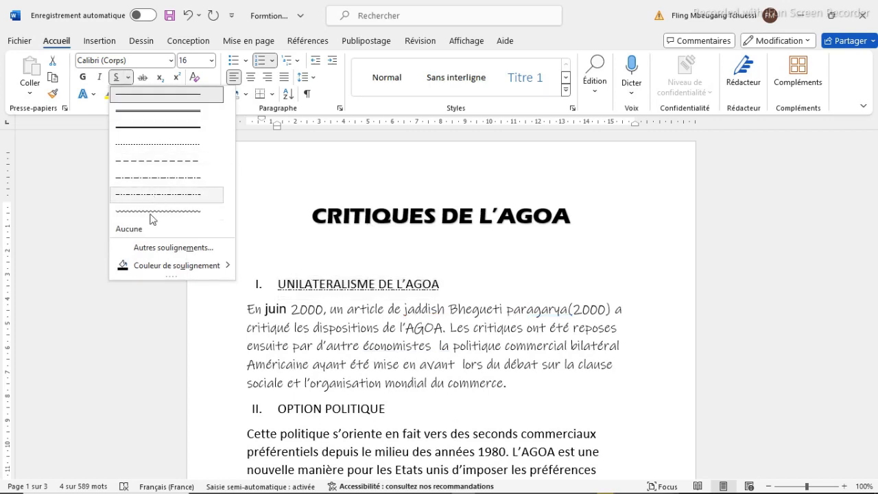
{"action": "left_click", "coordinate": [146, 168]}
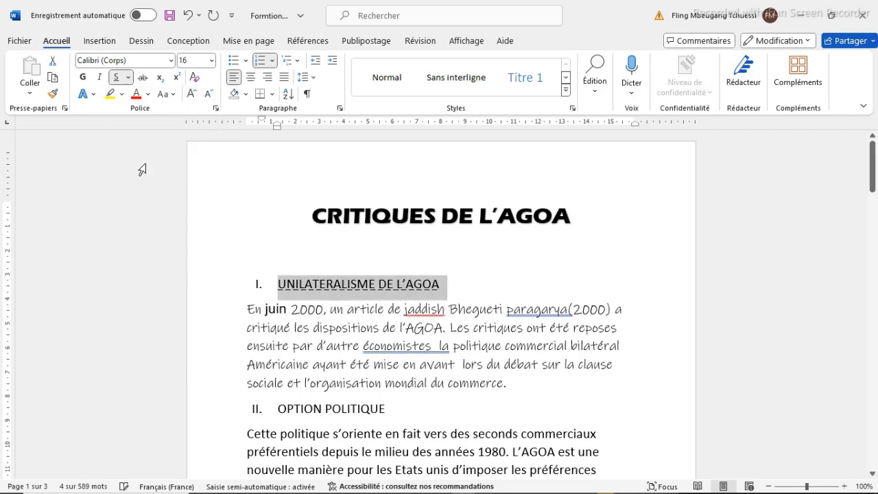
{"action": "left_click", "coordinate": [127, 77]}
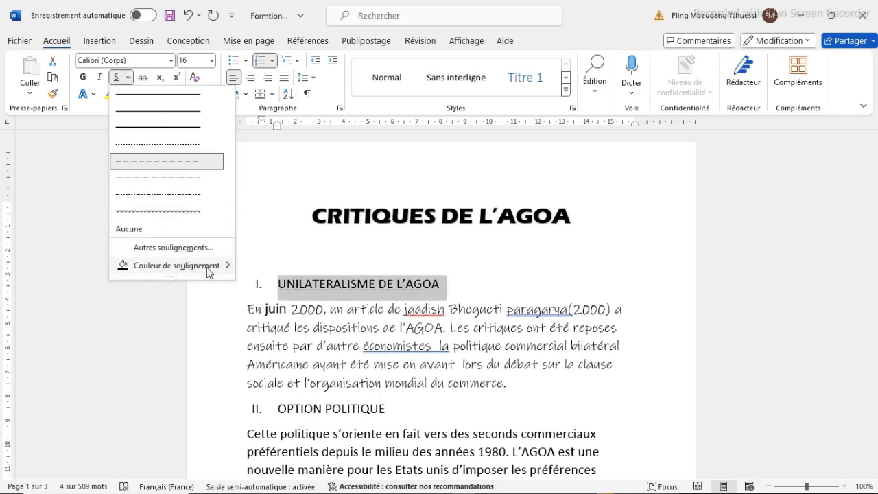
{"action": "mouse_move", "coordinate": [208, 271]}
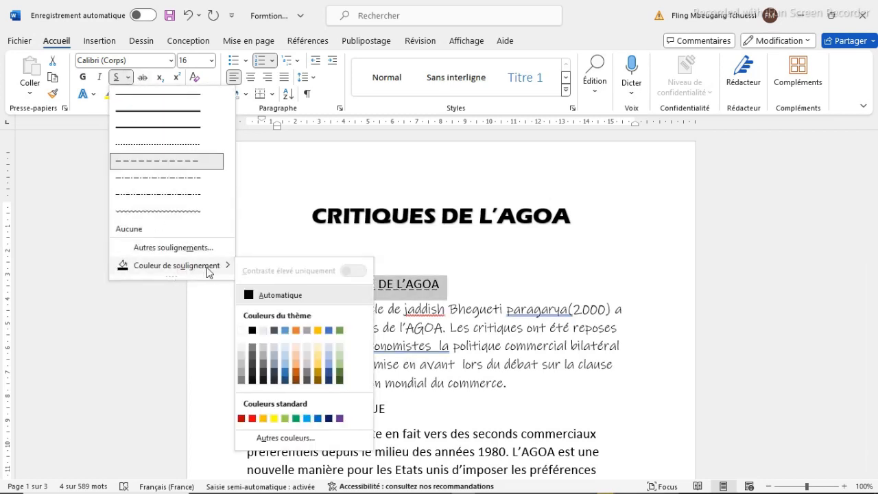
{"action": "left_click", "coordinate": [252, 418]}
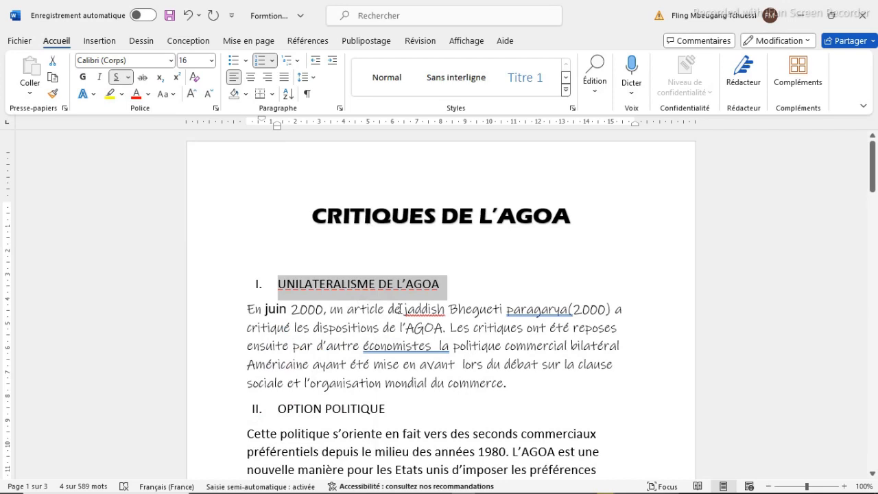
{"action": "left_click", "coordinate": [414, 327]}
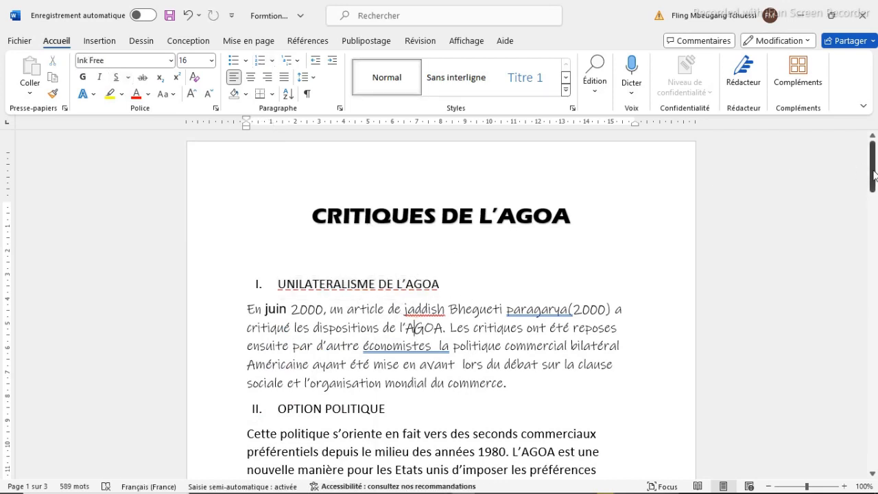
- Clear all formatting from the paragraph beginning "En juin 2000"
{"action": "mouse_move", "coordinate": [873, 191]}
{"action": "left_mouse_down"}
{"action": "mouse_move", "coordinate": [872, 219]}
{"action": "mouse_move", "coordinate": [872, 193]}
{"action": "left_mouse_up"}
{"action": "left_click_drag", "start_coordinate": [494, 381], "coordinate": [251, 312]}
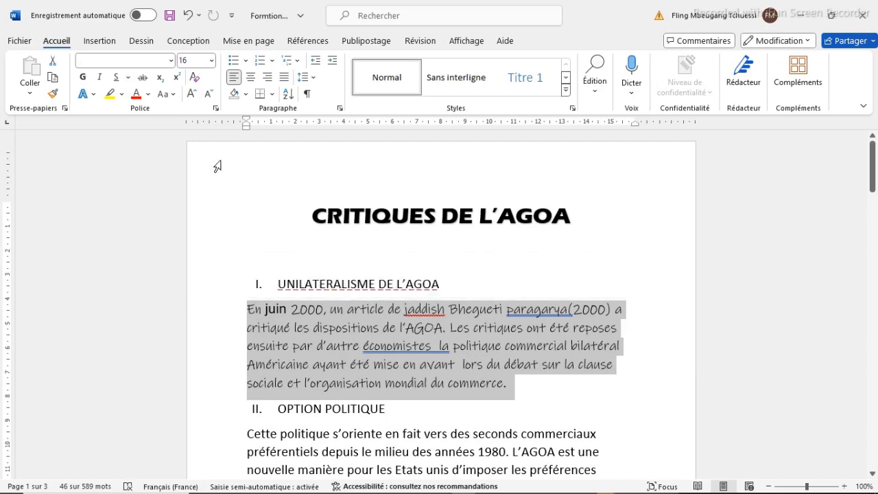
{"action": "left_click", "coordinate": [195, 81]}
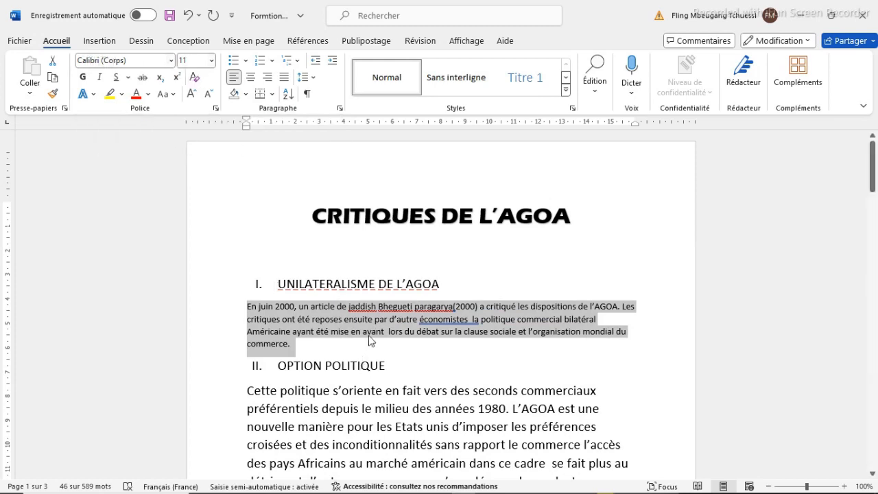
- Clear all formatting from the heading "UNILATERALISME DE L'AGOA"
{"action": "left_click_drag", "start_coordinate": [444, 281], "coordinate": [348, 261]}
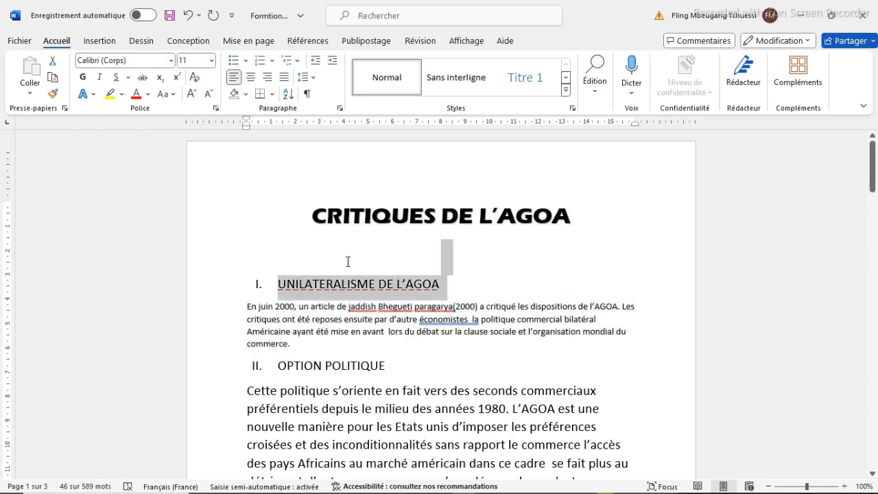
{"action": "left_click_drag", "start_coordinate": [286, 273], "coordinate": [280, 287]}
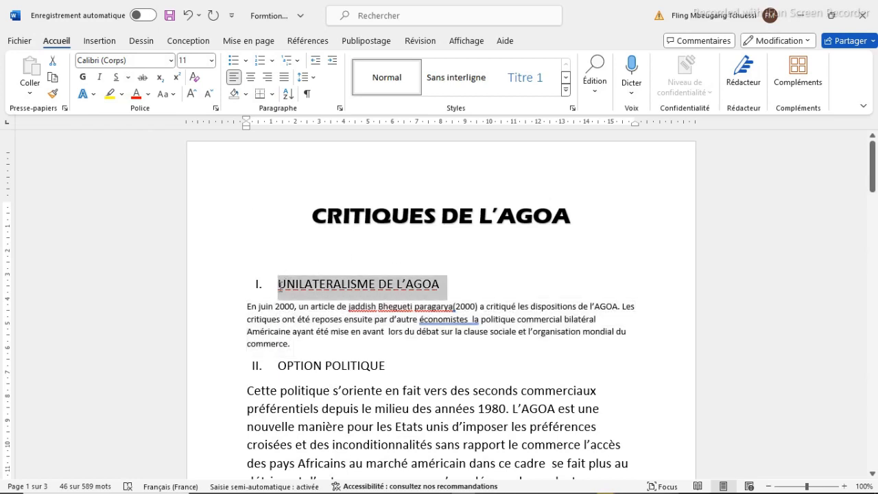
{"action": "left_click", "coordinate": [195, 76]}
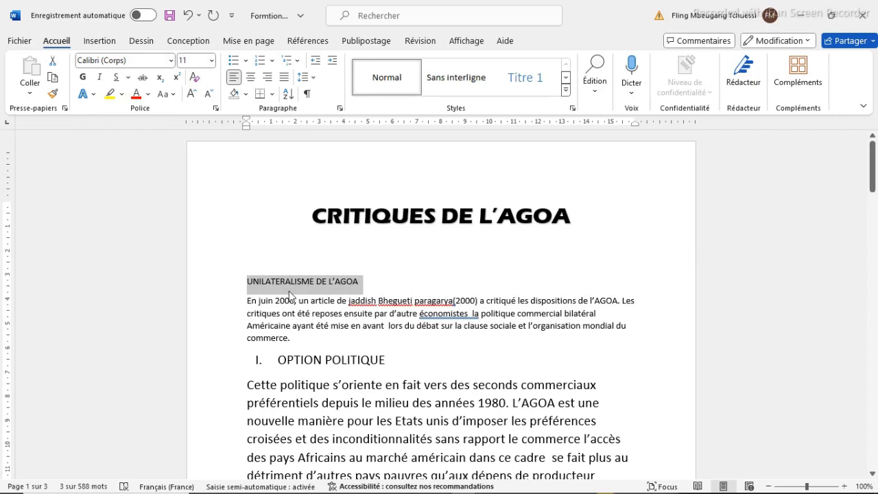
{"action": "left_click_drag", "start_coordinate": [479, 313], "coordinate": [419, 313]}
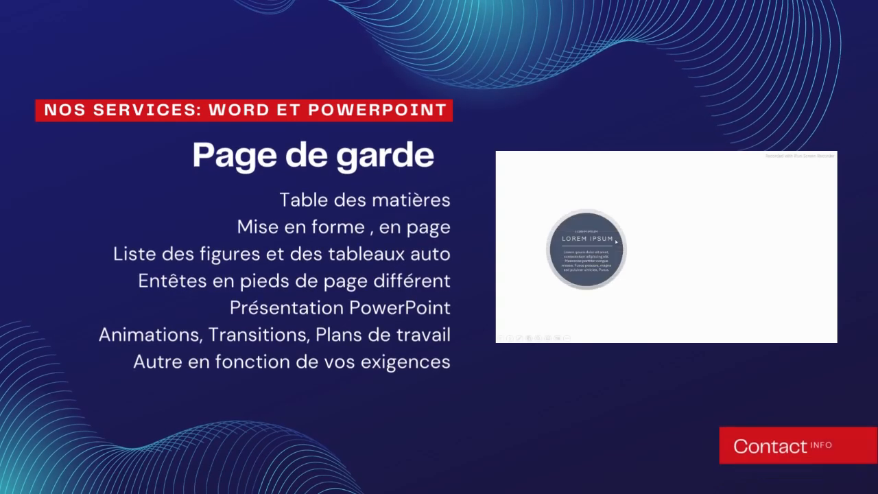